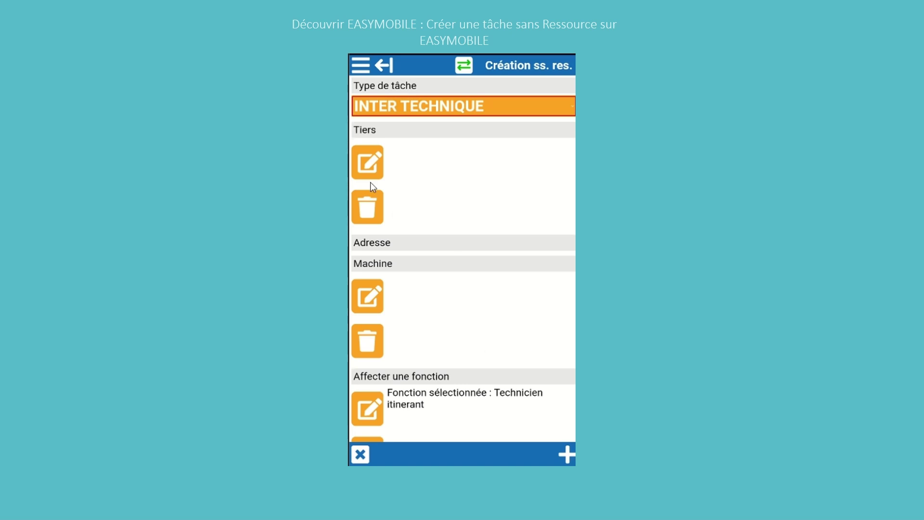
# Step: Search the third parties for "ciec" and select the client CIECODE - COMPAGNIE NOM for the task
pyautogui.click(374, 166)
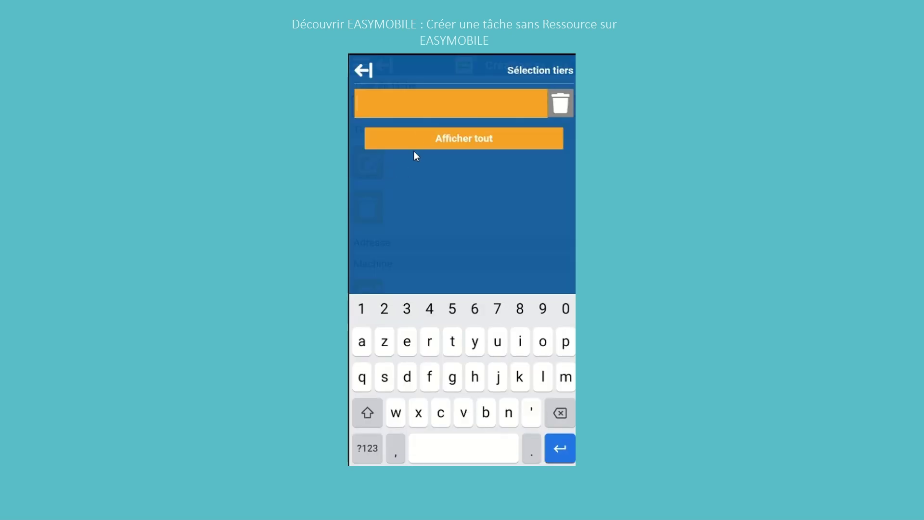
pyautogui.write('ciec')
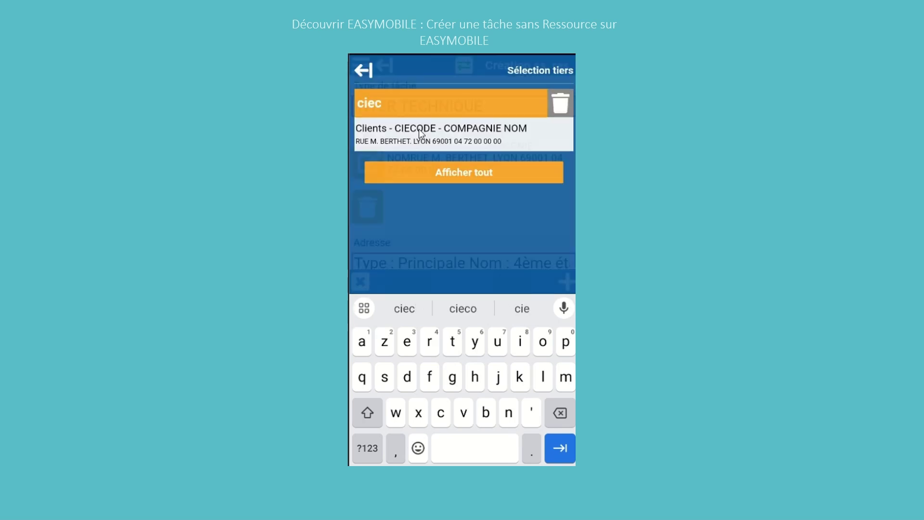
pyautogui.click(419, 129)
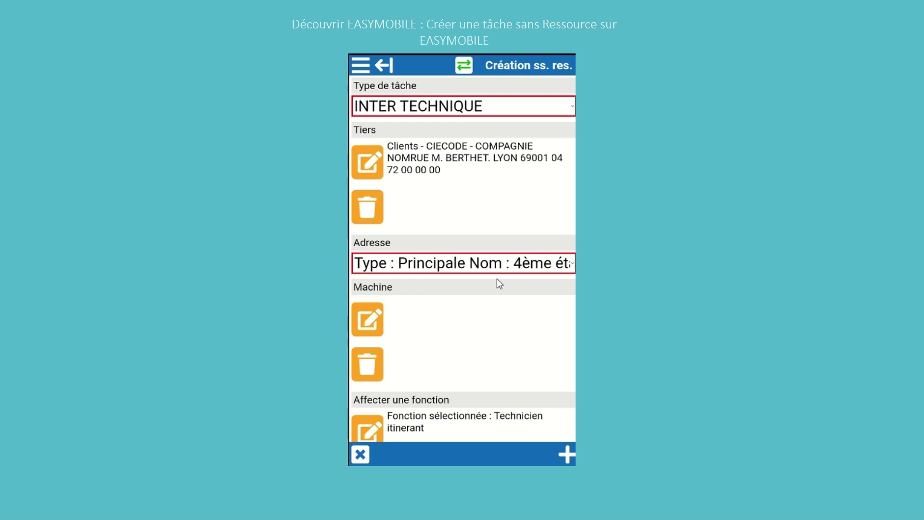
# Step: Assign the task to the Technicien EM function
pyautogui.scroll(-5, 498, 280)
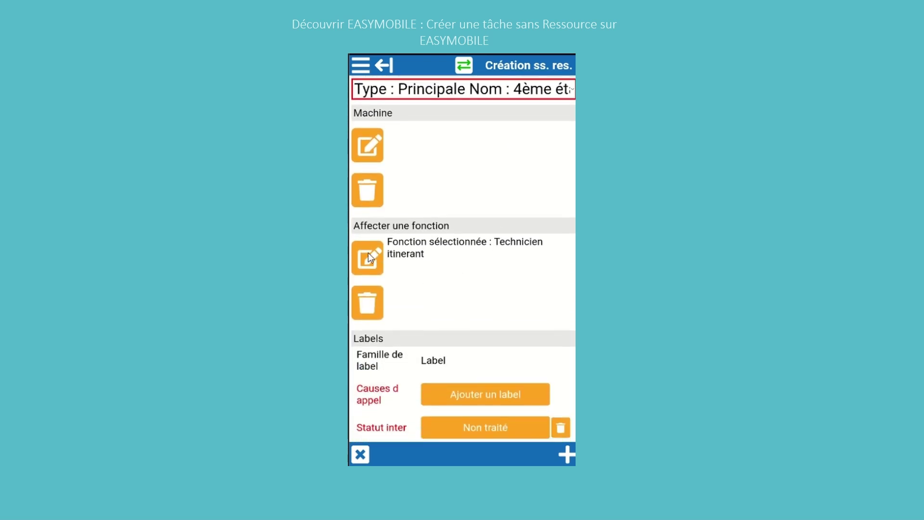
pyautogui.click(370, 255)
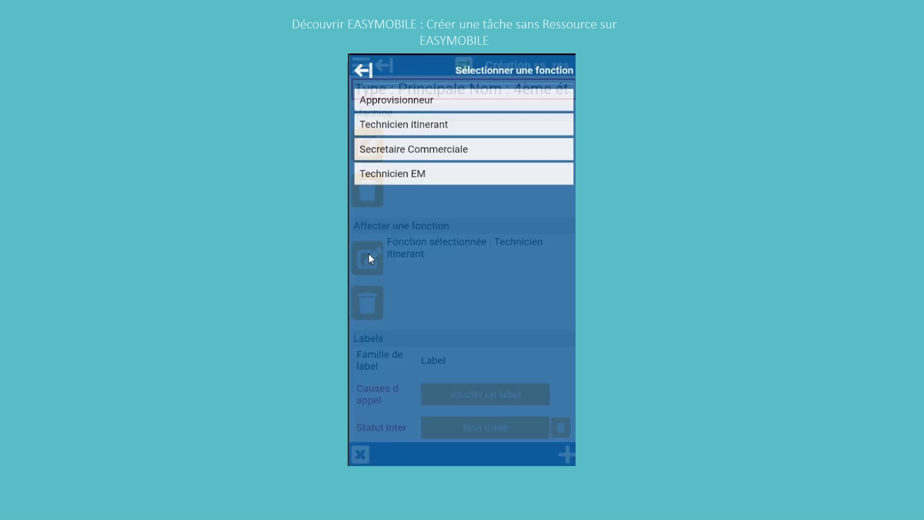
pyautogui.click(412, 175)
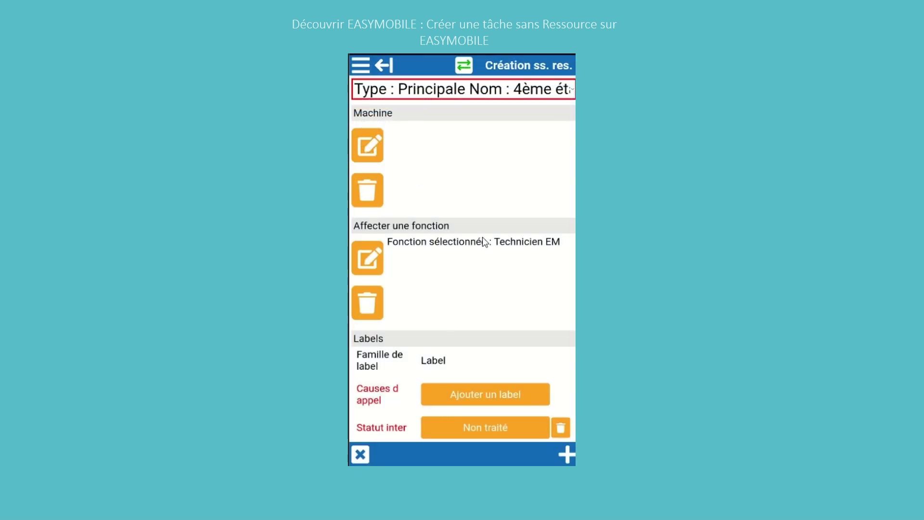
# Step: Set the Causes d'appel label to Panne and its Objet intervent sub-label to A justifier
pyautogui.scroll(-3, 512, 314)
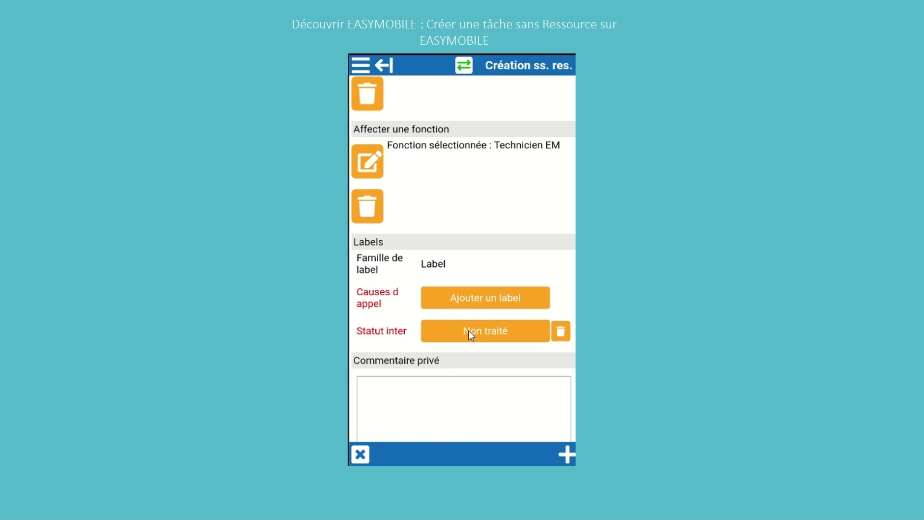
pyautogui.click(469, 301)
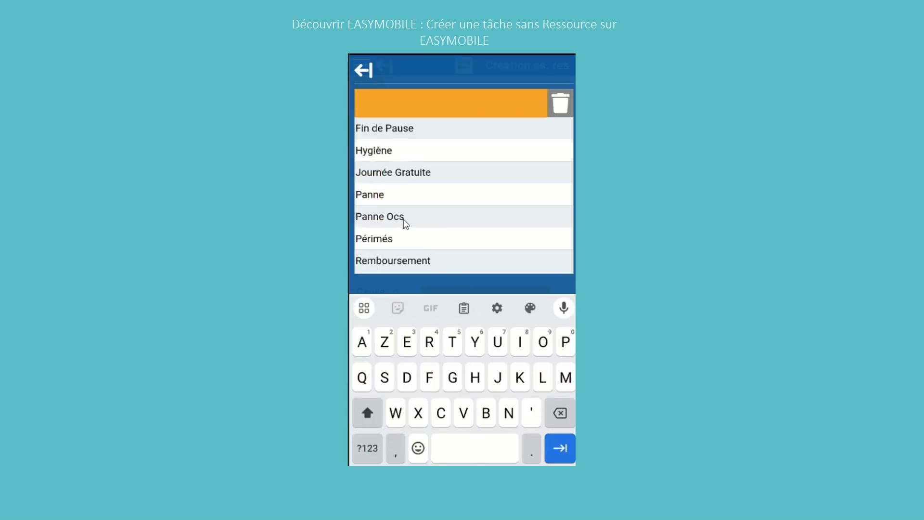
pyautogui.click(384, 196)
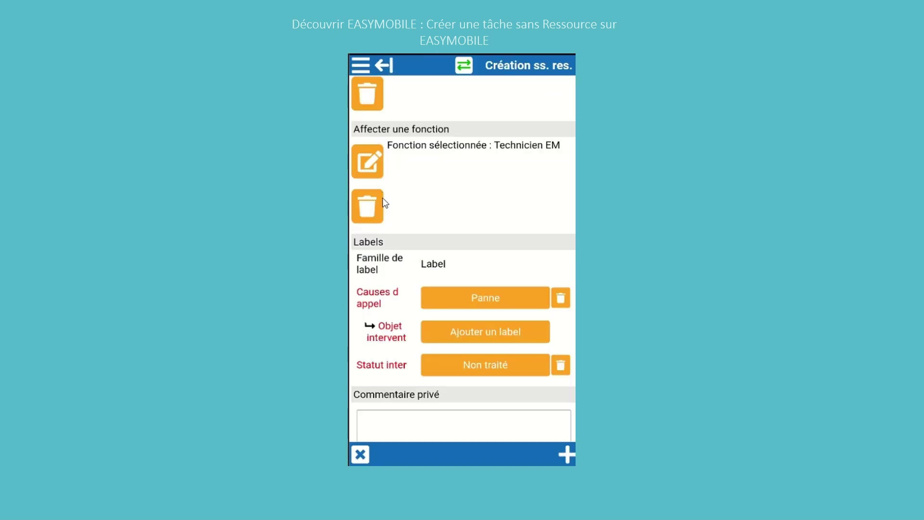
pyautogui.click(483, 332)
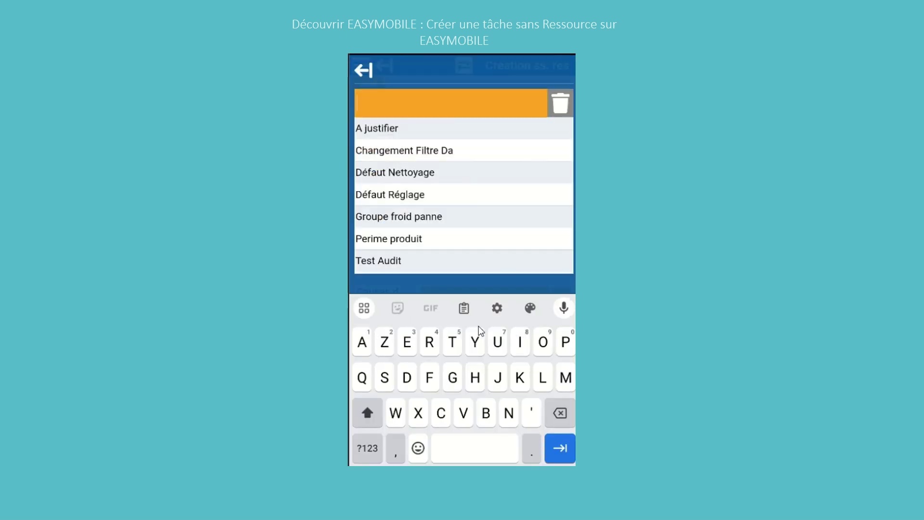
pyautogui.click(393, 131)
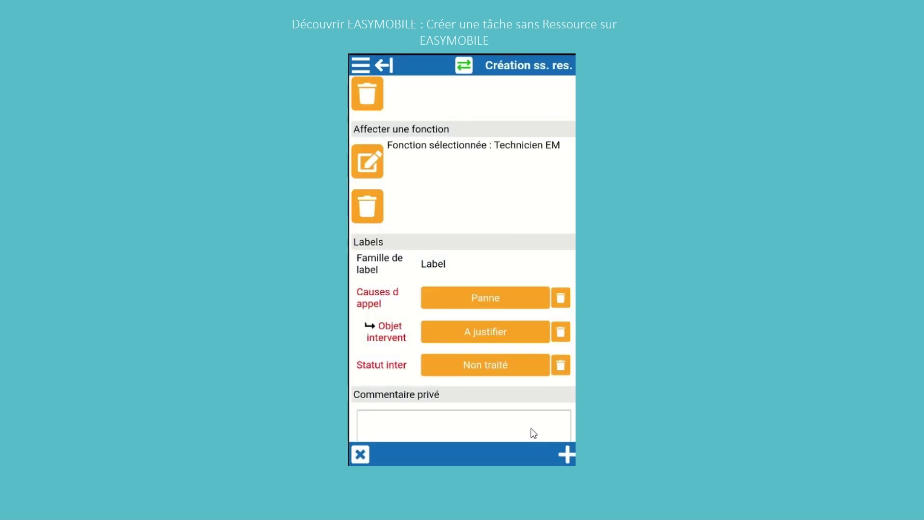
# Step: Enter "test" as the task's private comment (Commentaire privé)
pyautogui.scroll(-3, 530, 426)
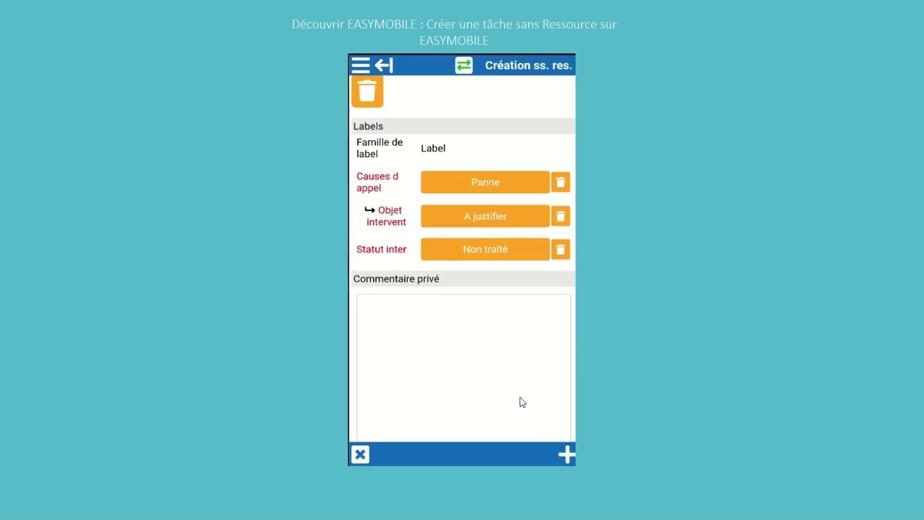
pyautogui.click(513, 368)
pyautogui.click(515, 370)
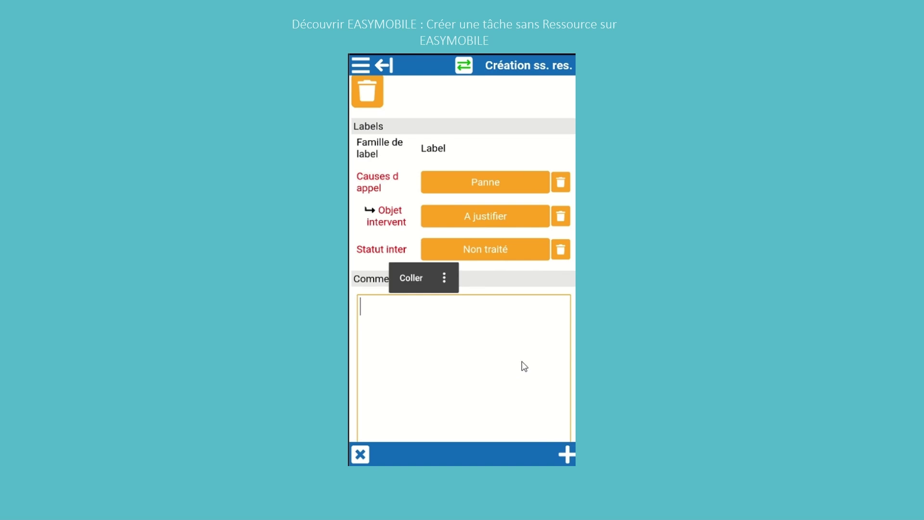
pyautogui.write('test')
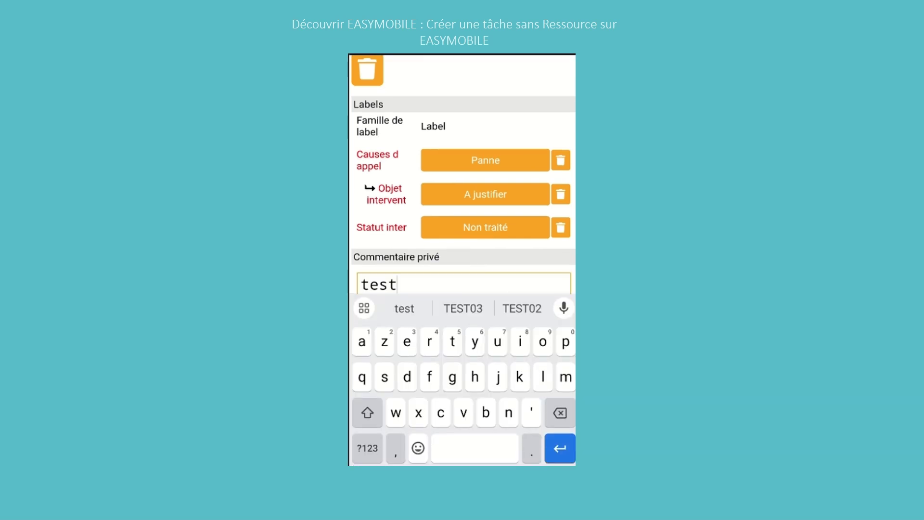
pyautogui.press('Escape')
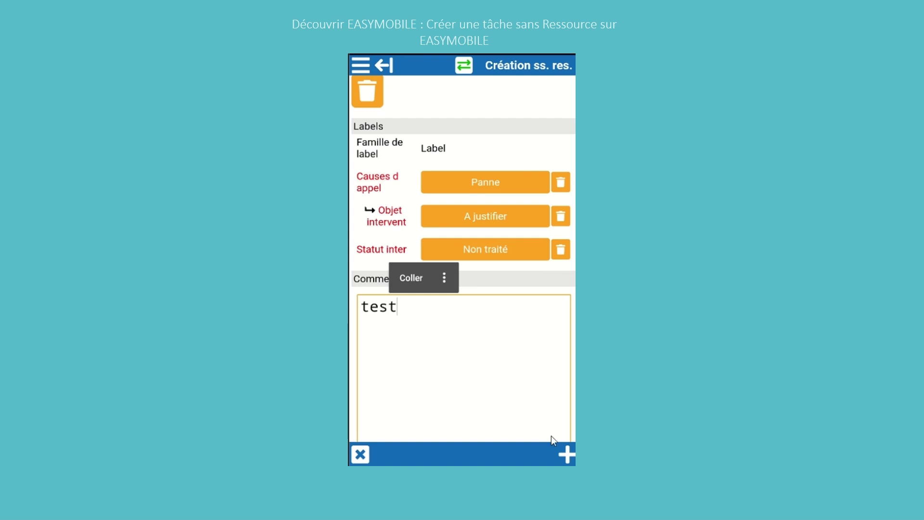
# Step: Create the task without a resource and export the missions
pyautogui.click(567, 454)
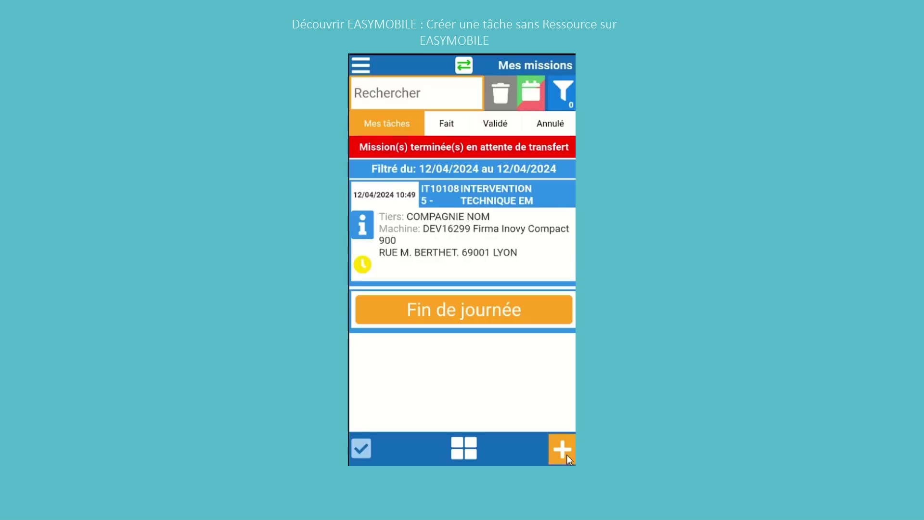
pyautogui.click(364, 68)
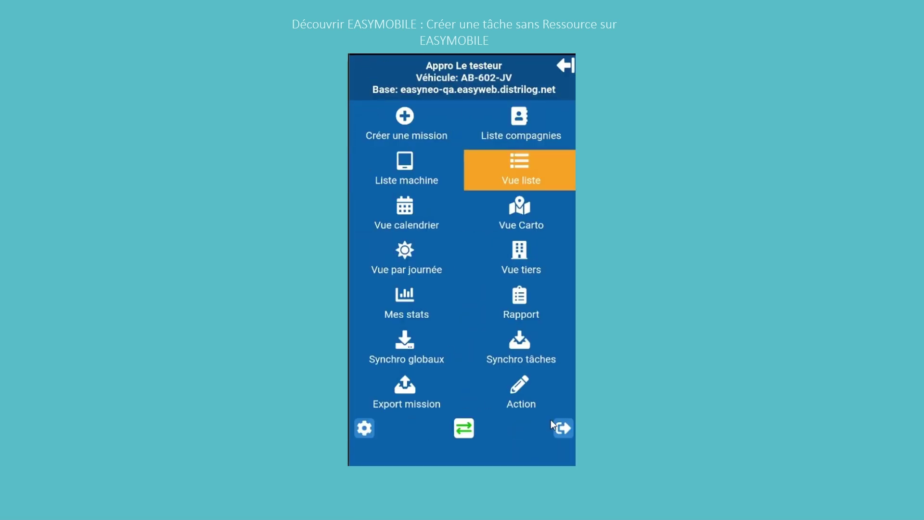
pyautogui.click(419, 392)
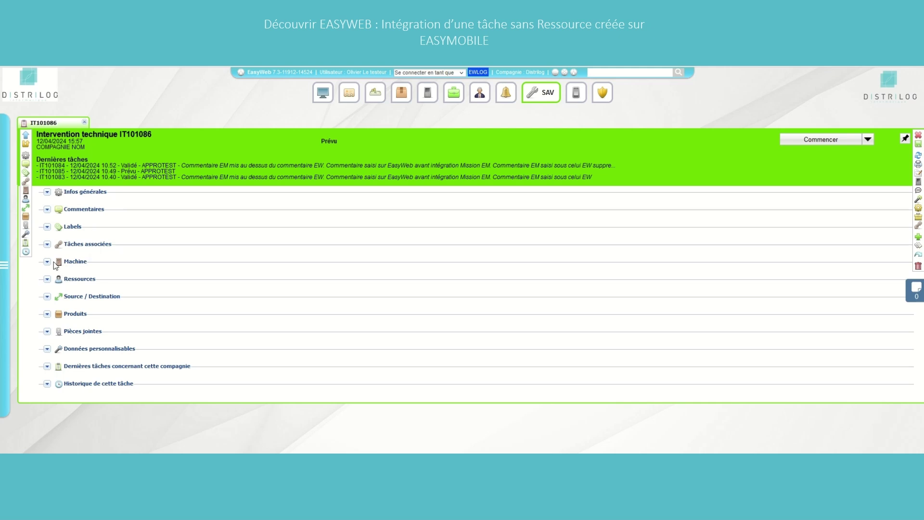
# Step: In EasyWeb, examine the comments, labels and assigned resources of the COMPAGNIE NOM technical intervention
pyautogui.click(47, 210)
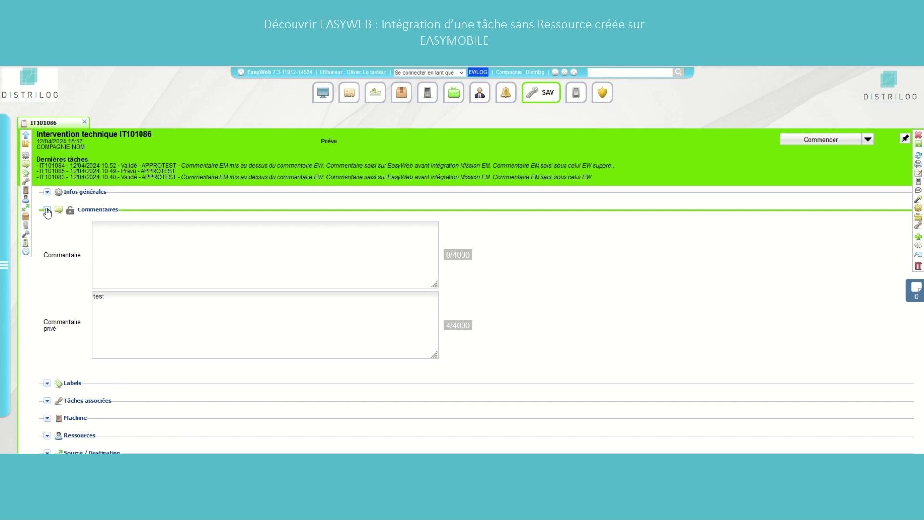
pyautogui.click(47, 210)
pyautogui.click(26, 173)
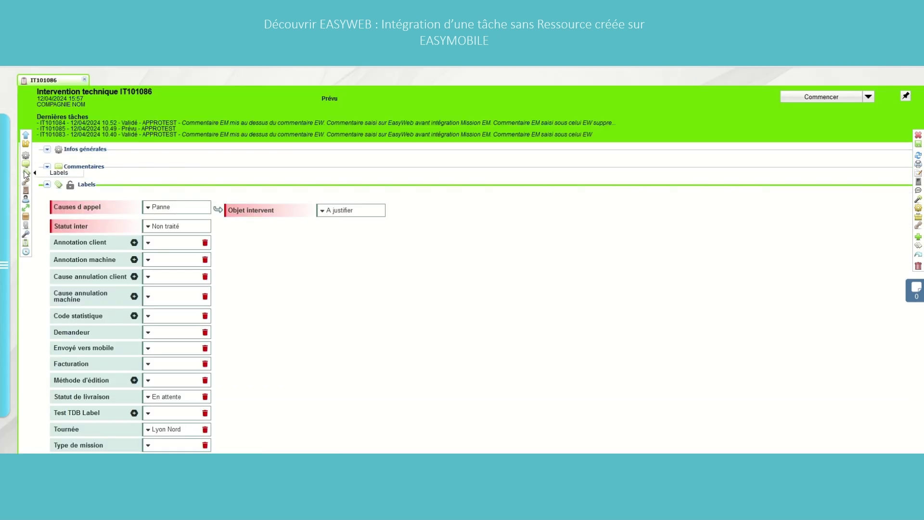
pyautogui.scroll(-1, 226, 240)
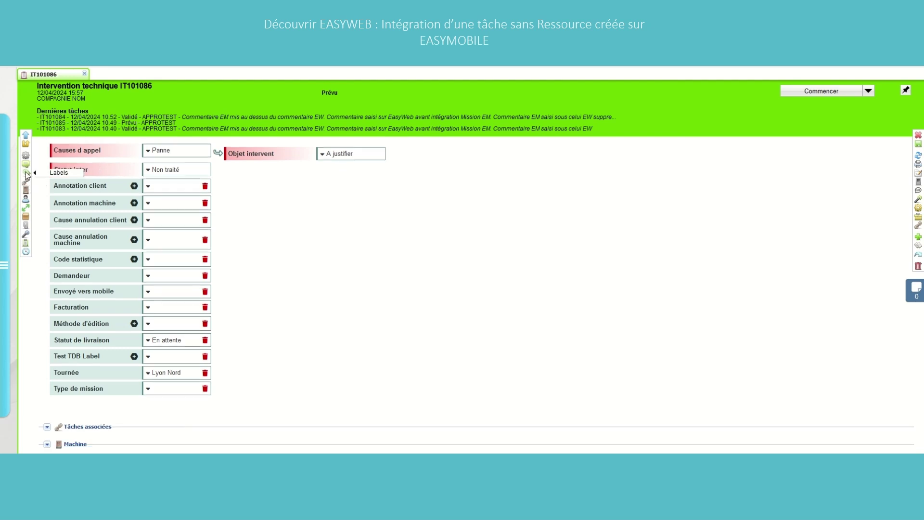
pyautogui.click(25, 201)
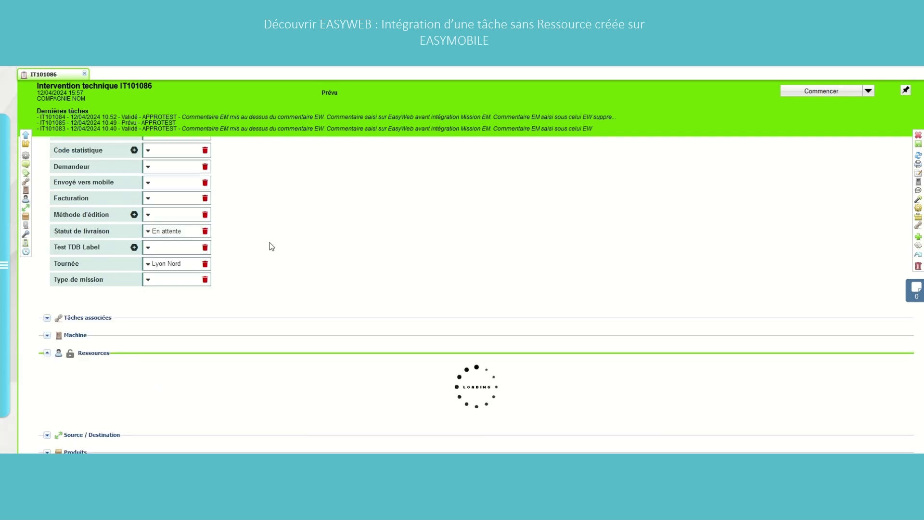
pyautogui.scroll(-1, 295, 298)
pyautogui.scroll(-1, 295, 302)
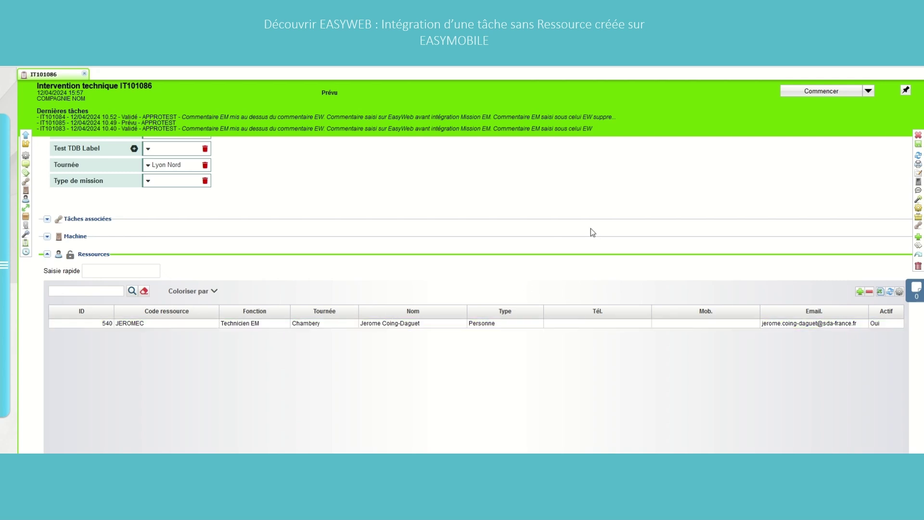
pyautogui.scroll(4, 654, 202)
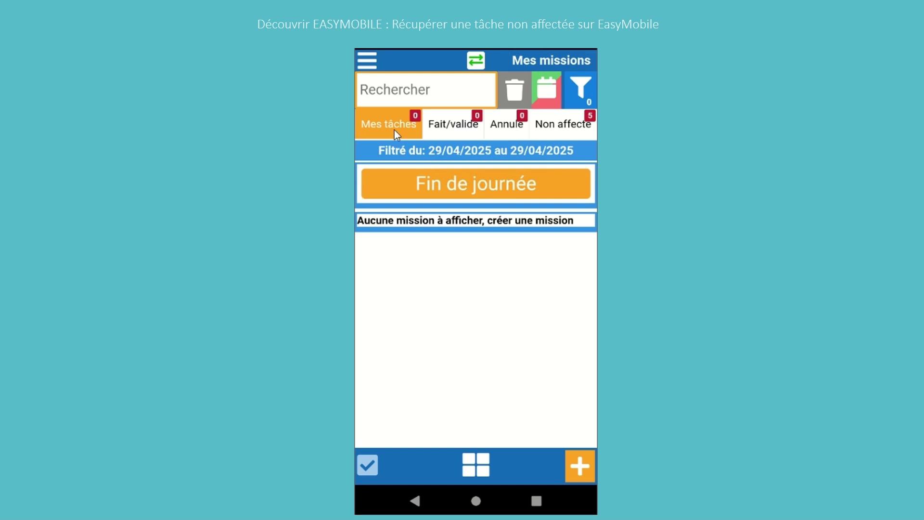
# Step: In EasyMobile, take over the unassigned SARL DUPOND RHONE mission and validate 1 as the starting mileage
pyautogui.click(554, 126)
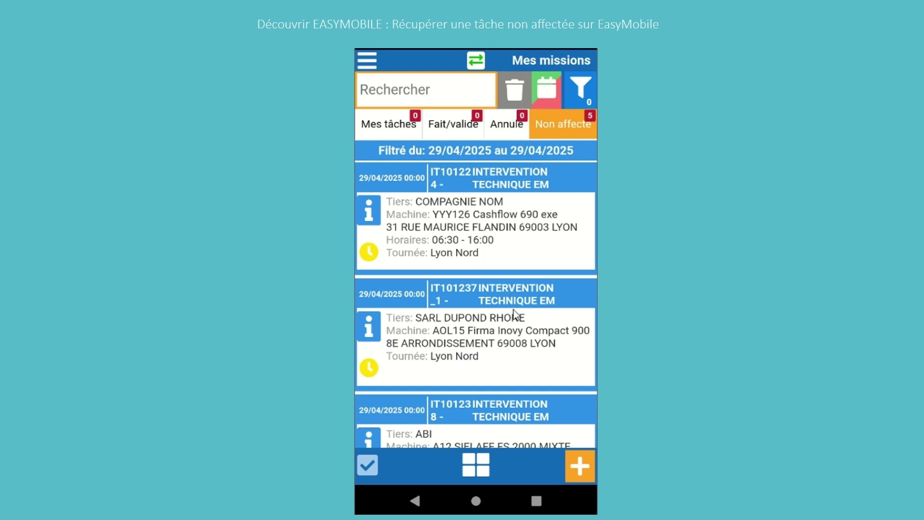
pyautogui.click(495, 333)
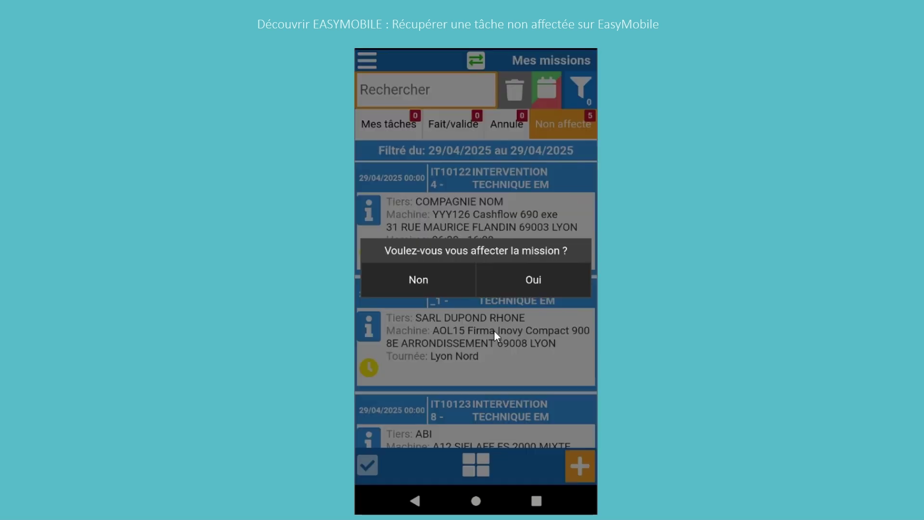
pyautogui.click(524, 282)
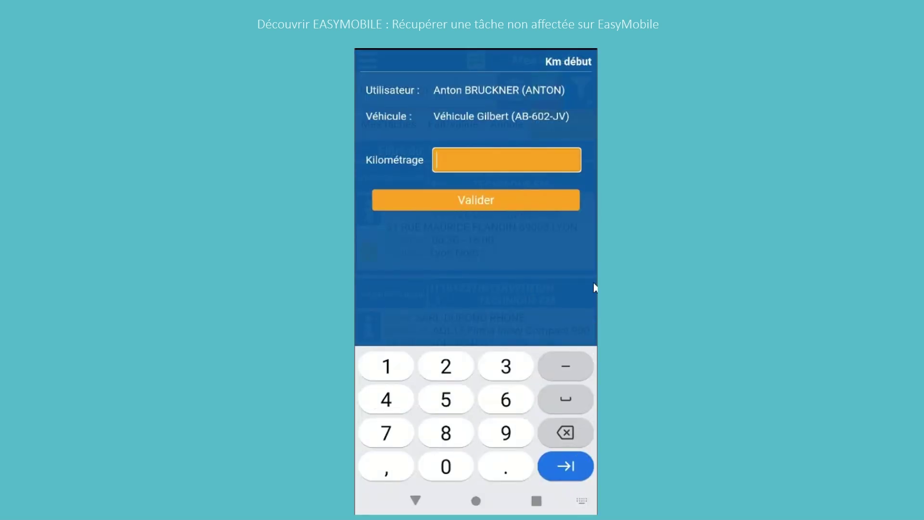
pyautogui.click(398, 365)
pyautogui.click(471, 200)
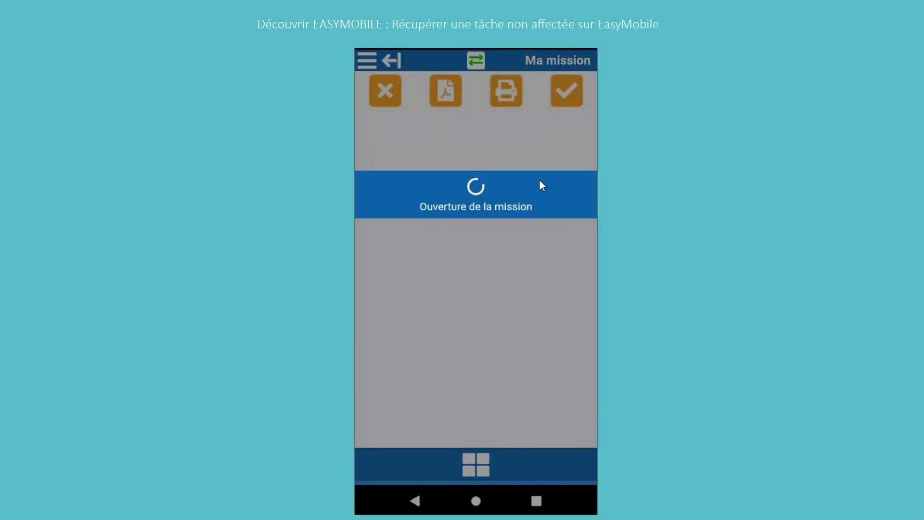
# Step: Return to the list of own tasks and open the SARL DUPOND RHONE mission at its first photo window
pyautogui.click(394, 59)
pyautogui.click(392, 120)
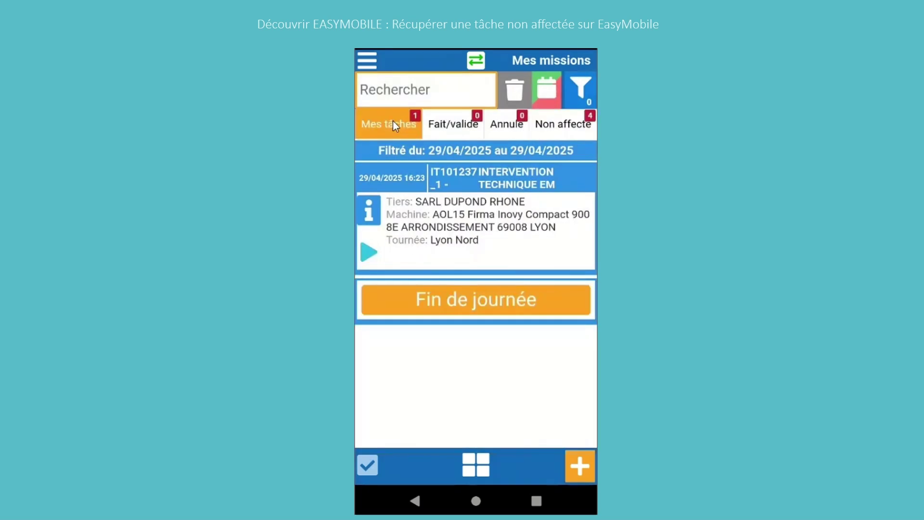
pyautogui.click(443, 219)
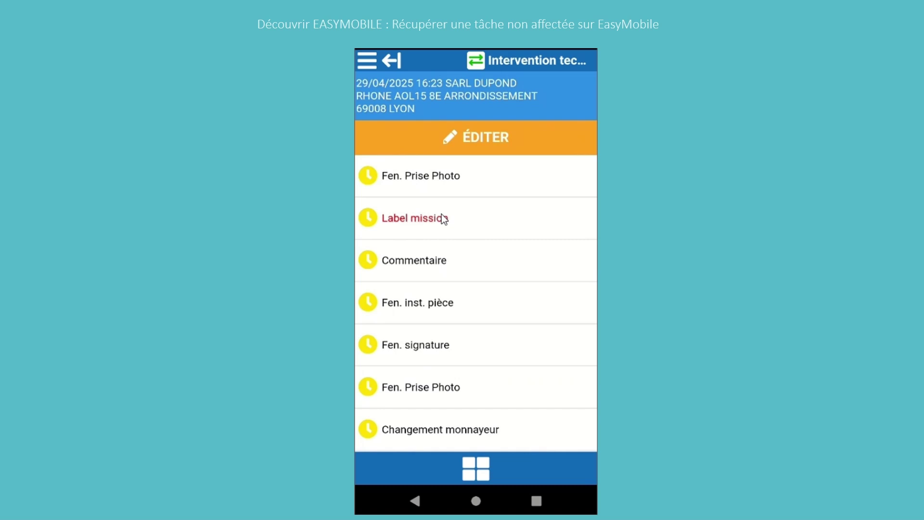
pyautogui.click(429, 183)
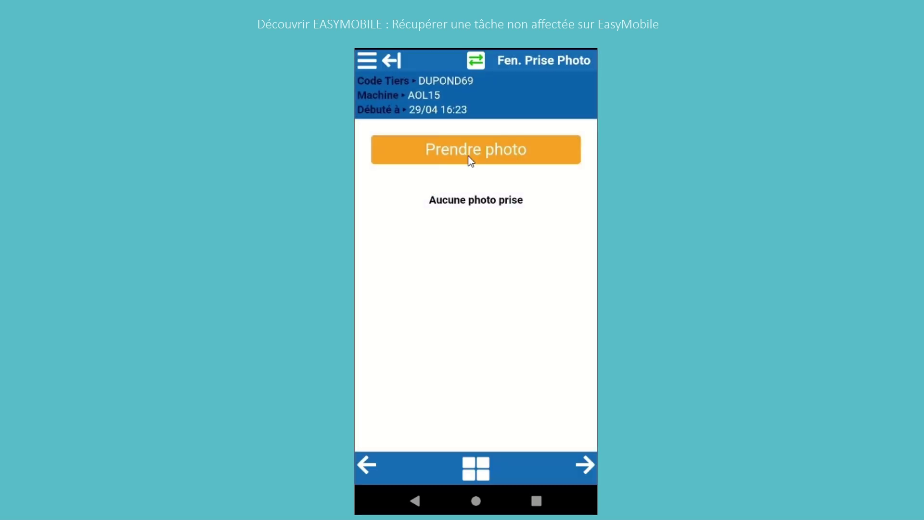
# Step: Skip the photo and set the mission's Causes d'appel label to Journée Gratuite
pyautogui.click(587, 463)
pyautogui.click(509, 178)
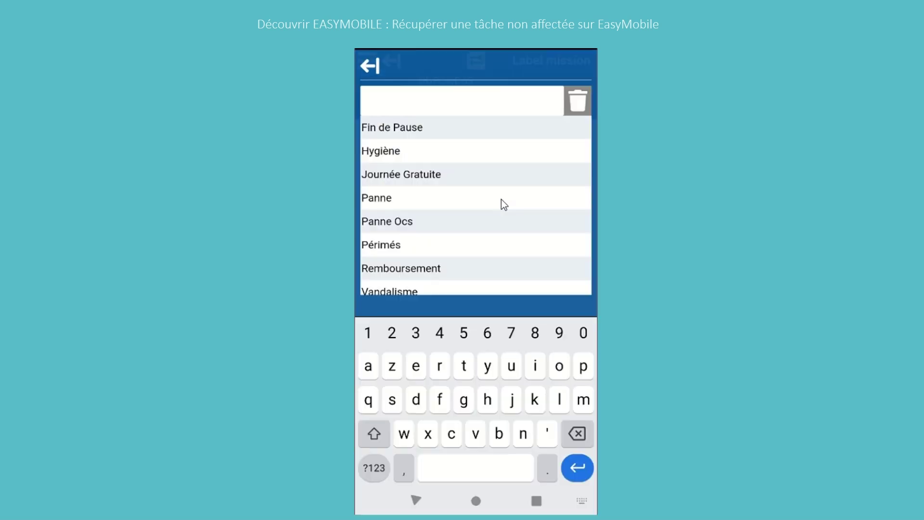
pyautogui.click(435, 174)
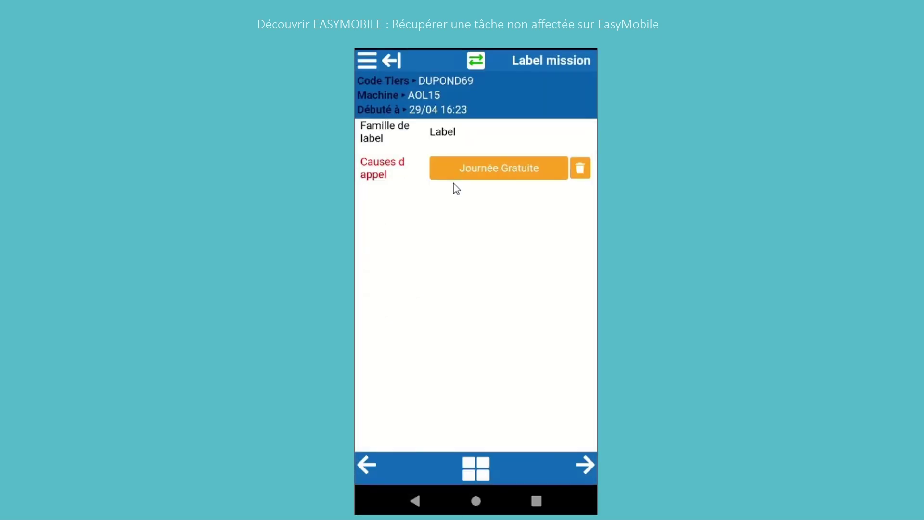
# Step: Enter "Remplir les gobelets" and "Refaire le param" on two lines as the mission's public comment and continue to the part installation window
pyautogui.click(583, 470)
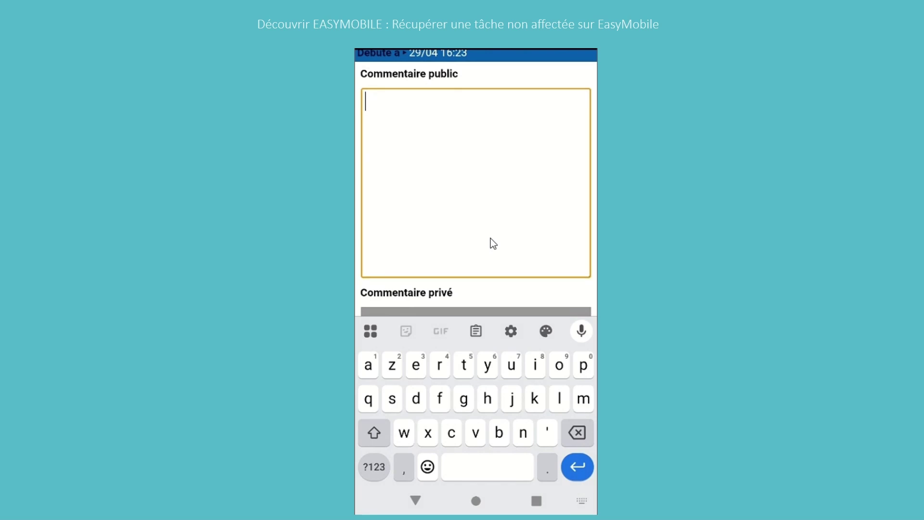
pyautogui.write('Remplir ')
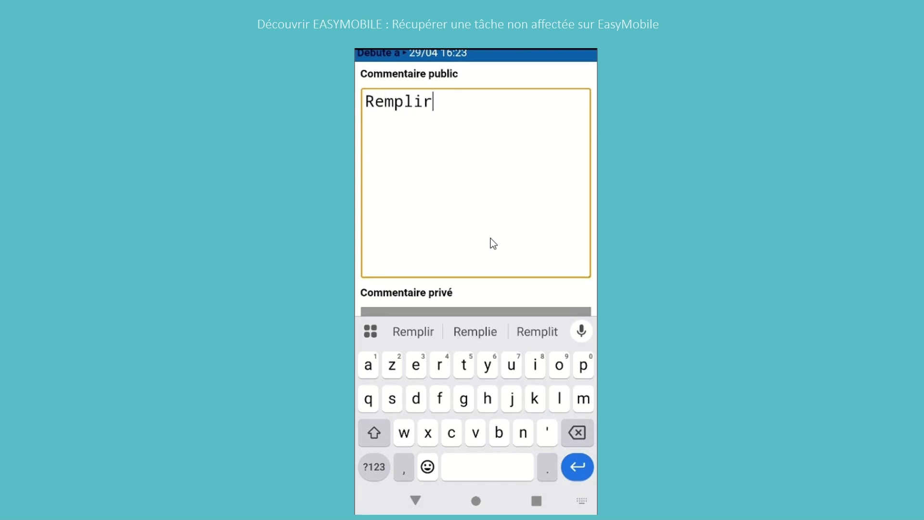
pyautogui.write('les go')
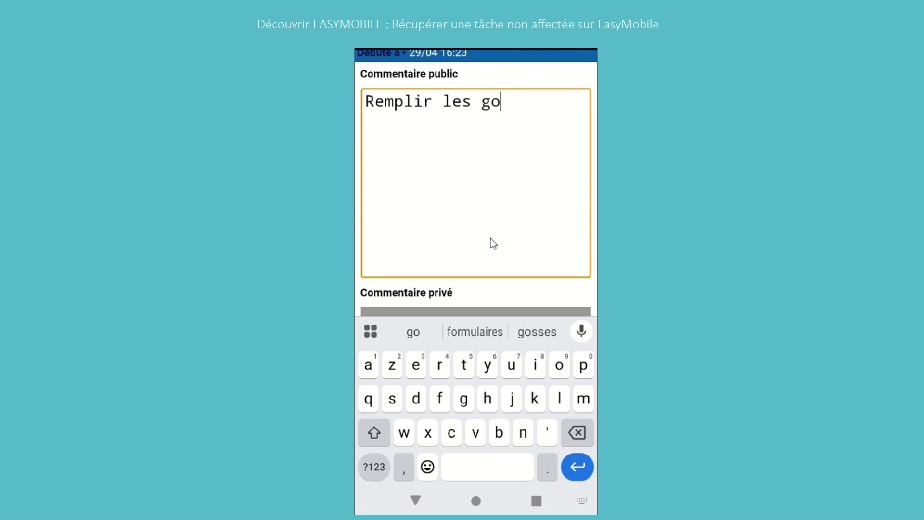
pyautogui.write('belets')
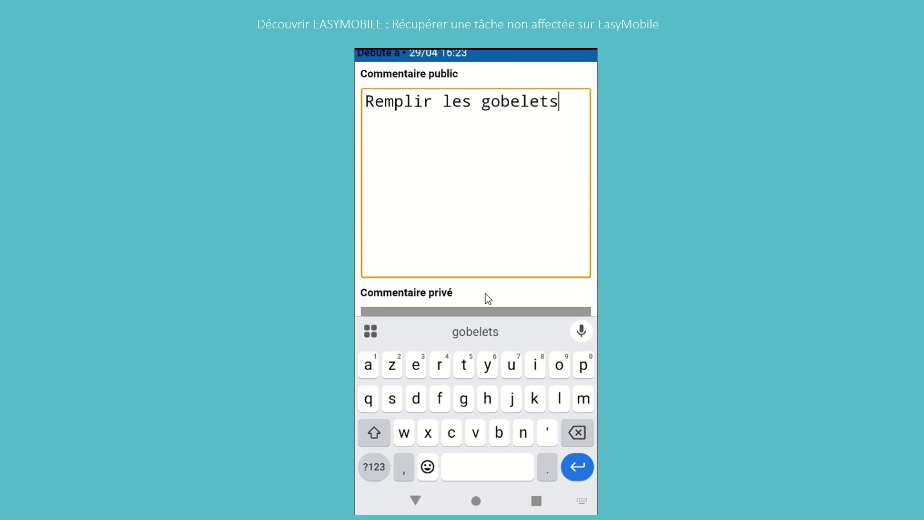
pyautogui.press('Return')
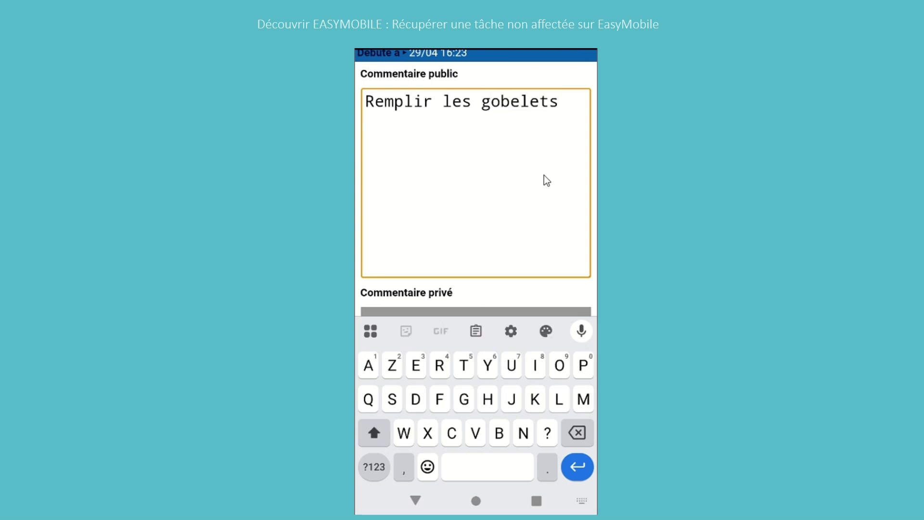
pyautogui.write('Refaire ')
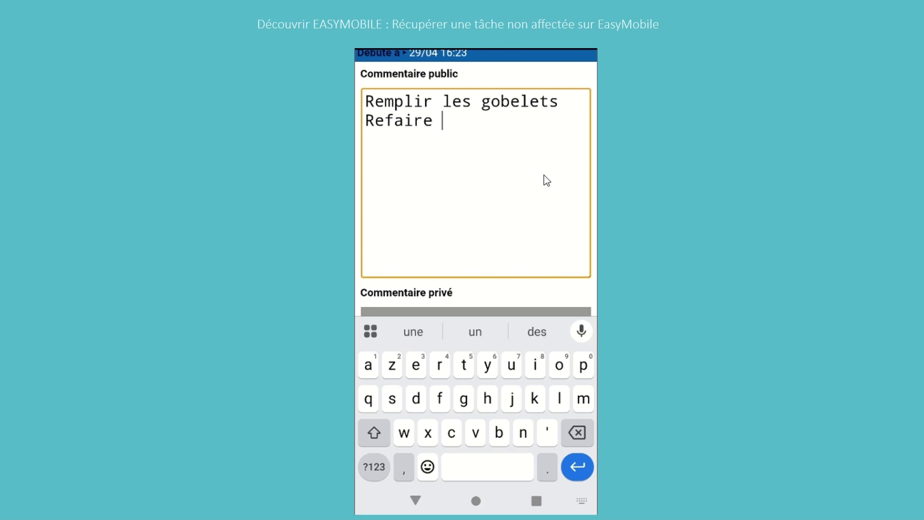
pyautogui.write('le pa')
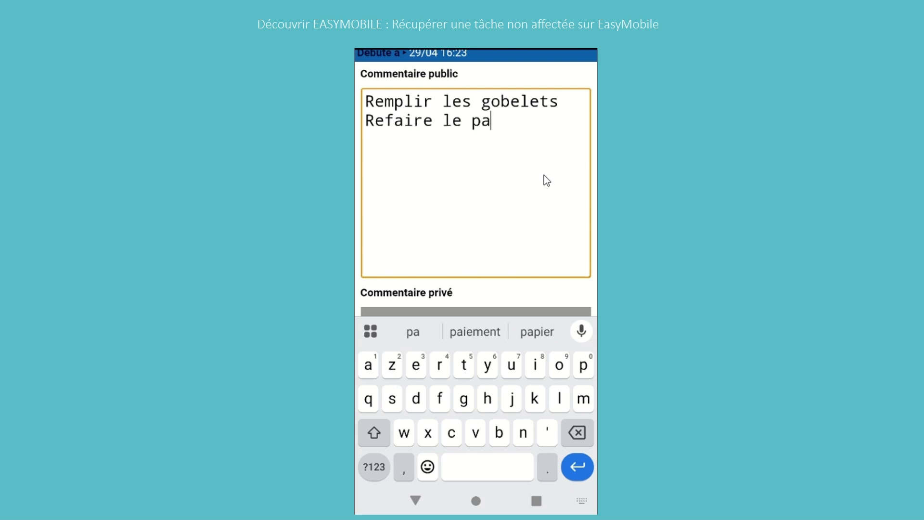
pyautogui.write('ram')
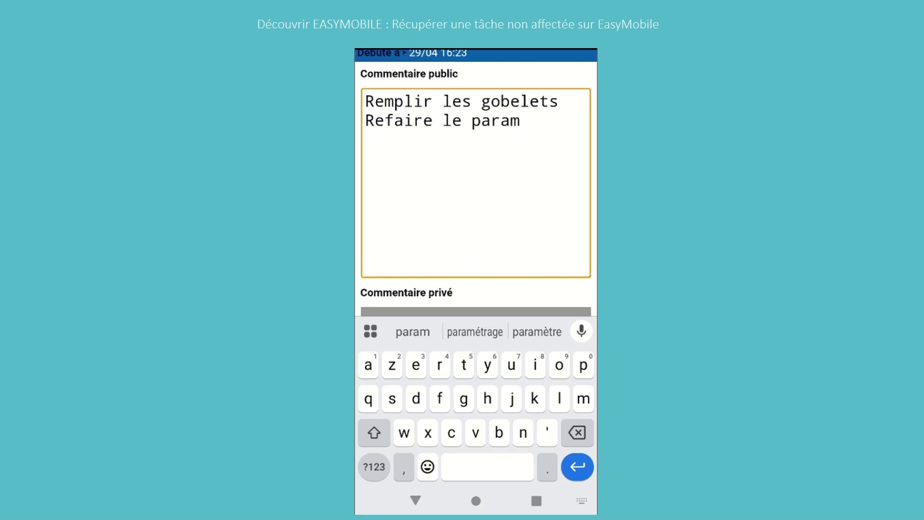
pyautogui.click(414, 501)
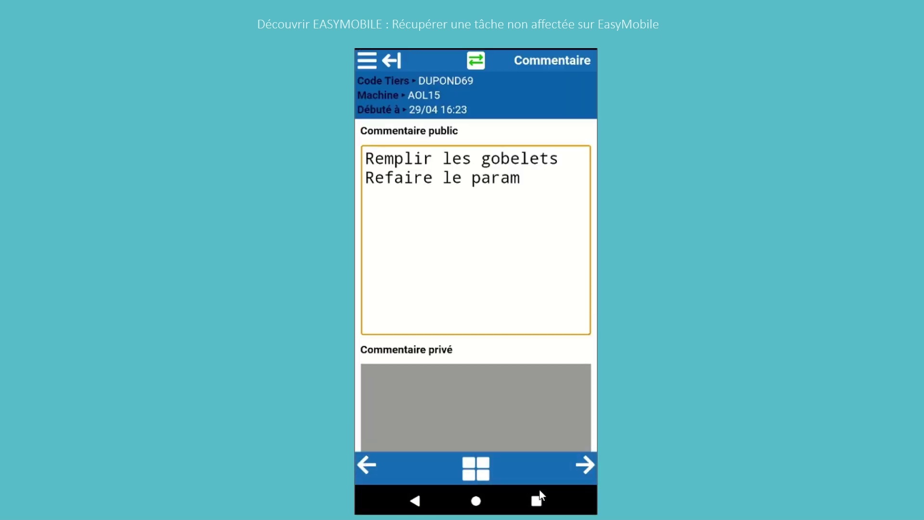
pyautogui.click(583, 464)
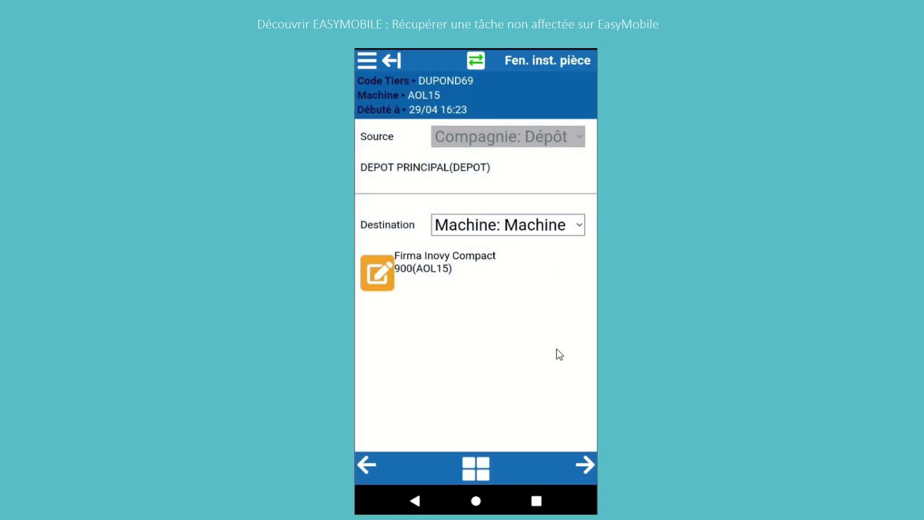
# Step: Skip to Fin inter. technique, validate the mission with the intervention status Attente pièce, and display the unassigned missions
pyautogui.click(400, 61)
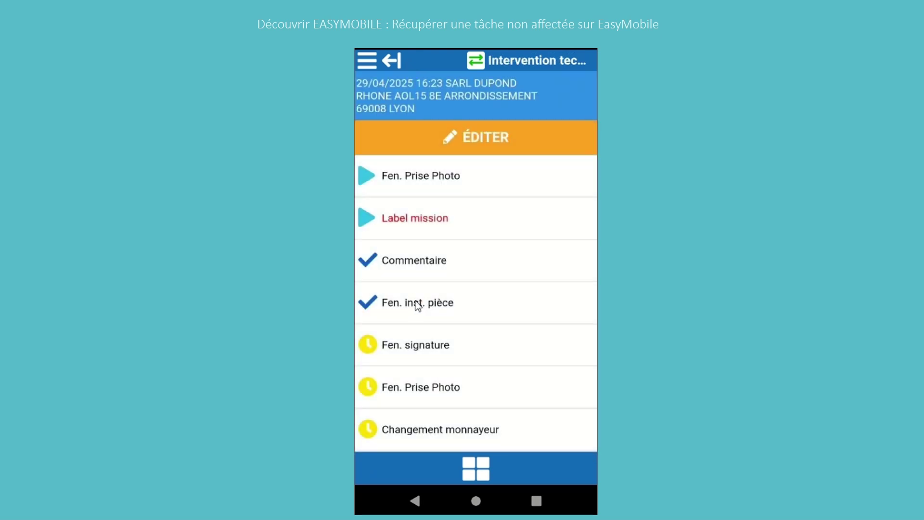
pyautogui.scroll(-3, 503, 366)
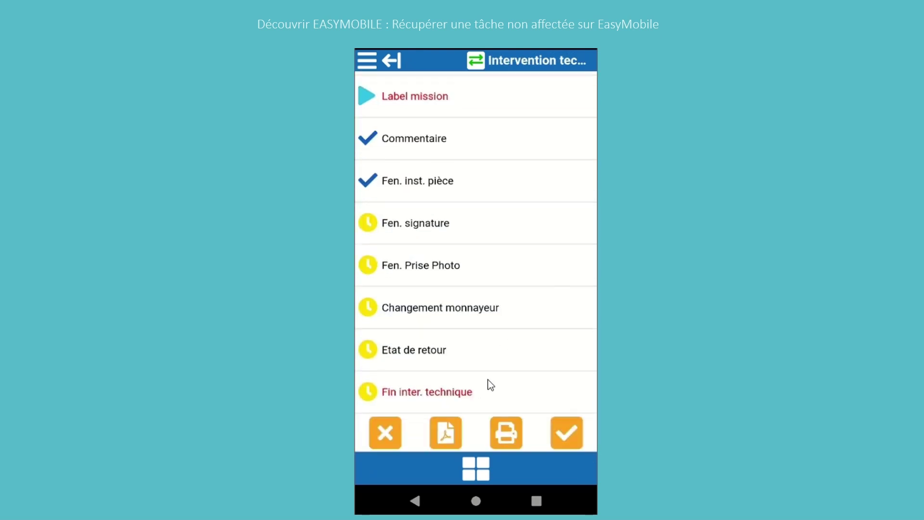
pyautogui.click(463, 393)
pyautogui.click(405, 216)
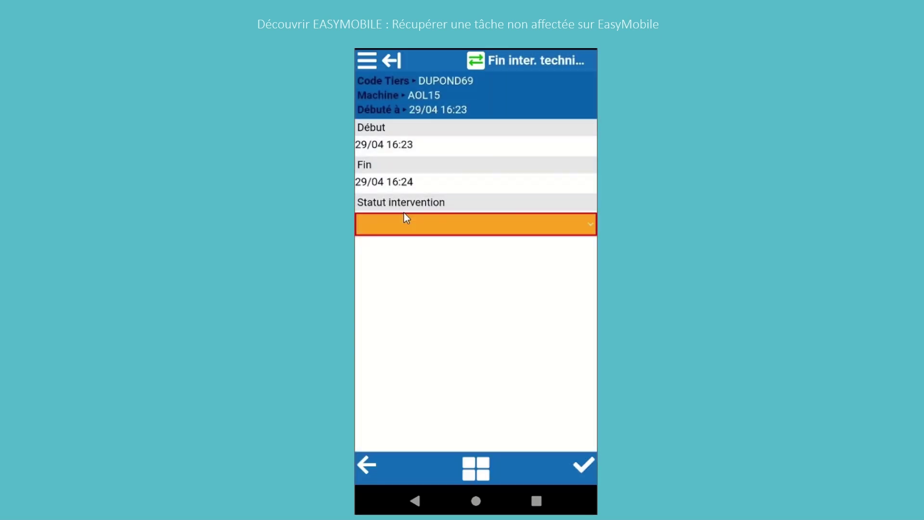
pyautogui.click(411, 271)
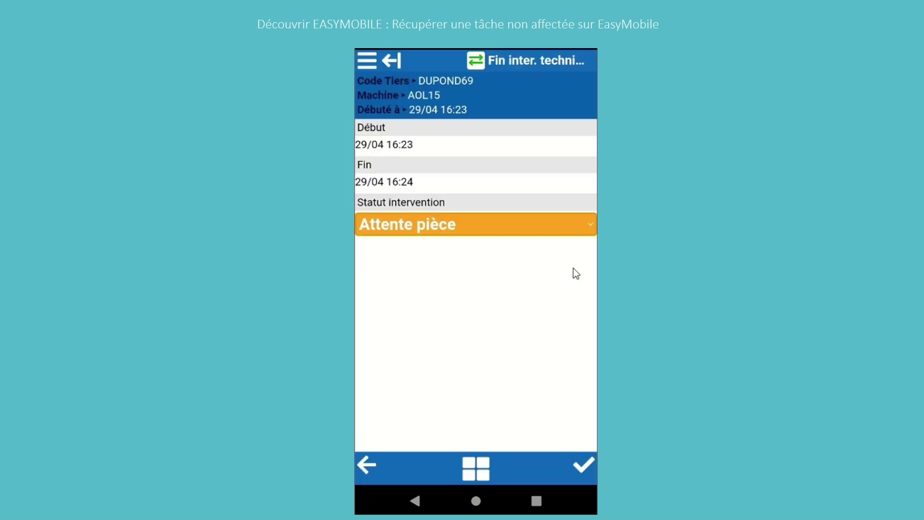
pyautogui.click(583, 464)
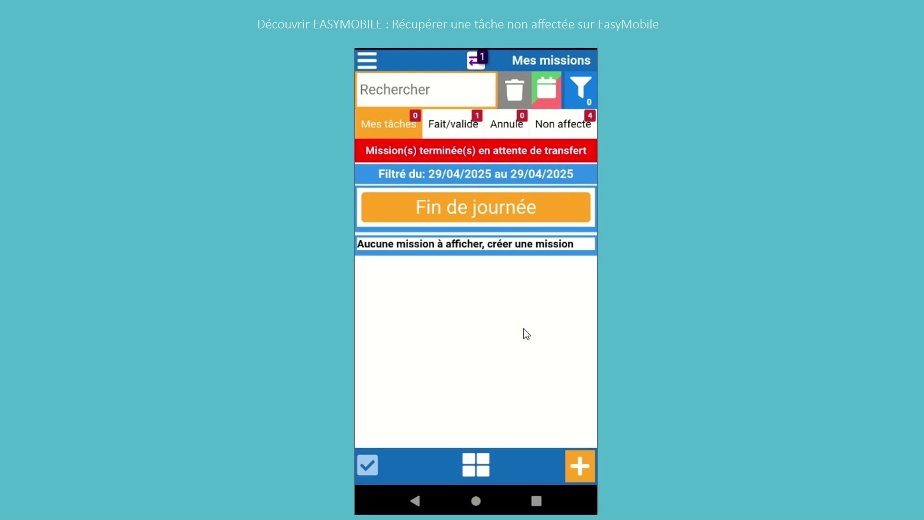
pyautogui.click(560, 126)
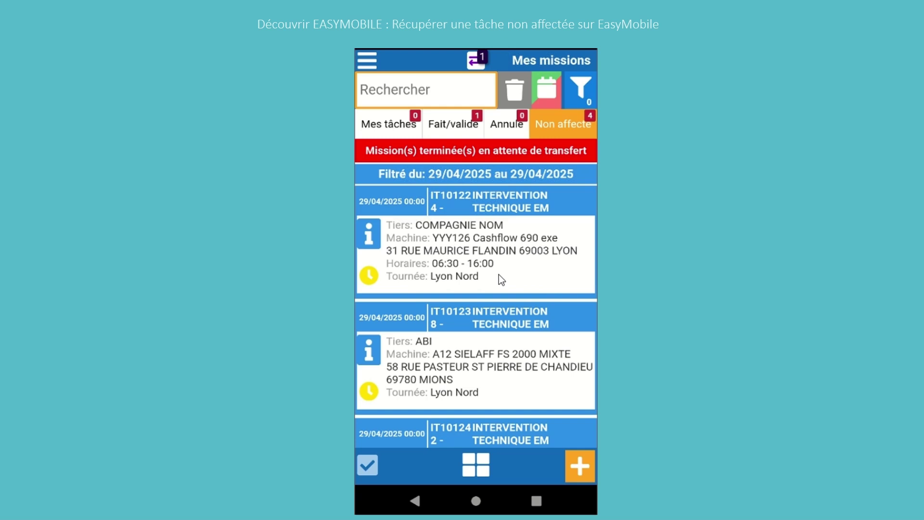